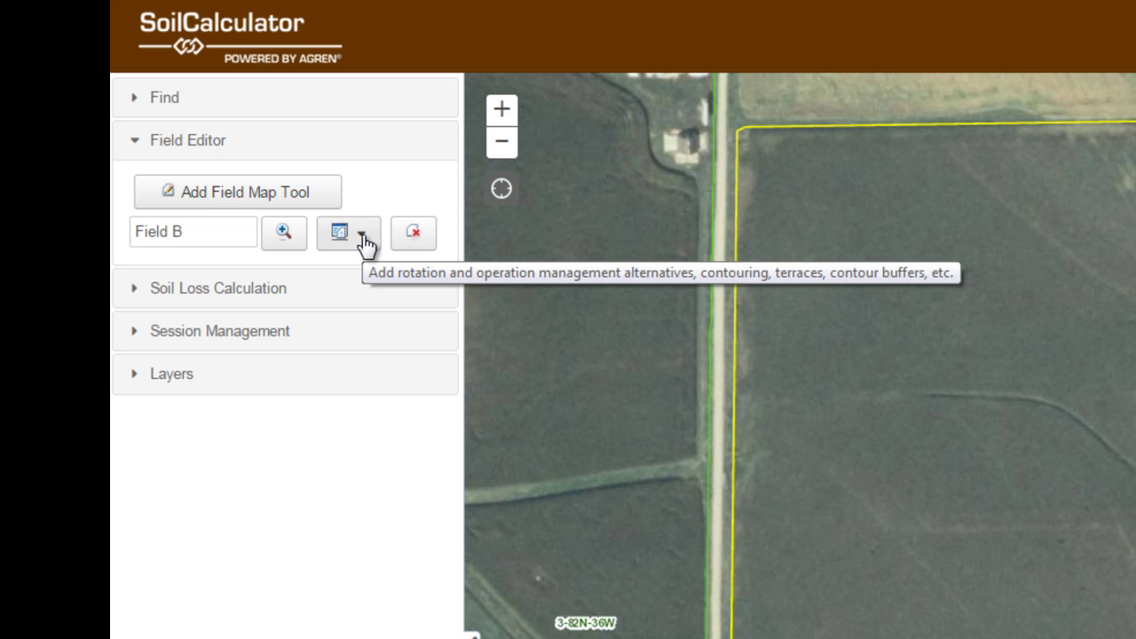
Create a rotation for Field B's Alternative 1, filtering by CMZ 04, crops Corn grain and No cover crop, and operations No till and No manure
left_click(364, 242)
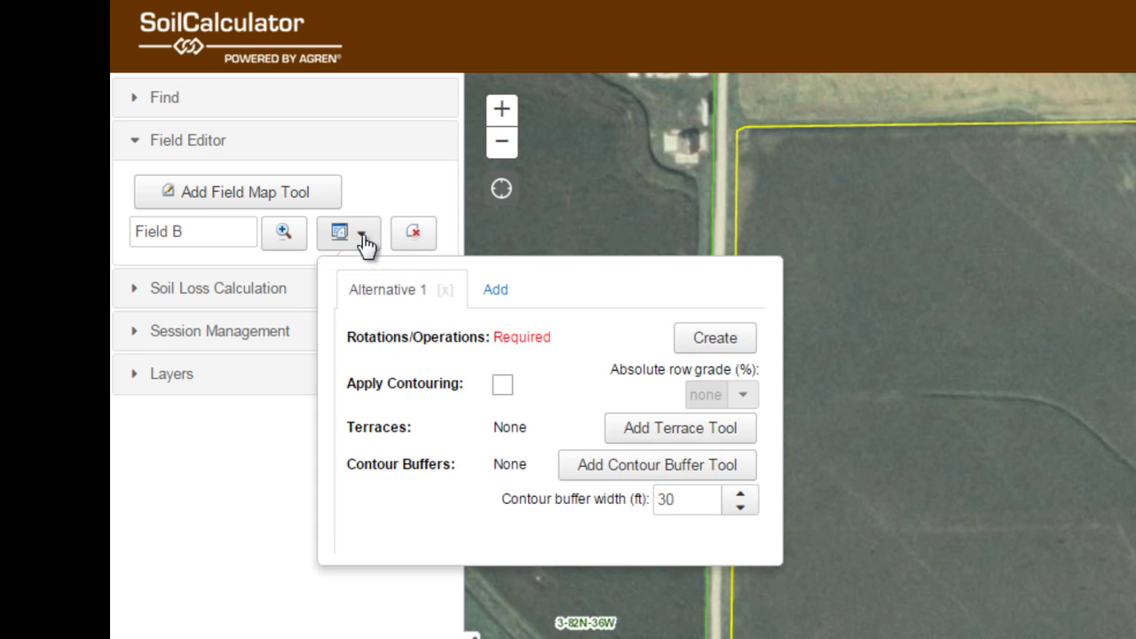
left_click(691, 341)
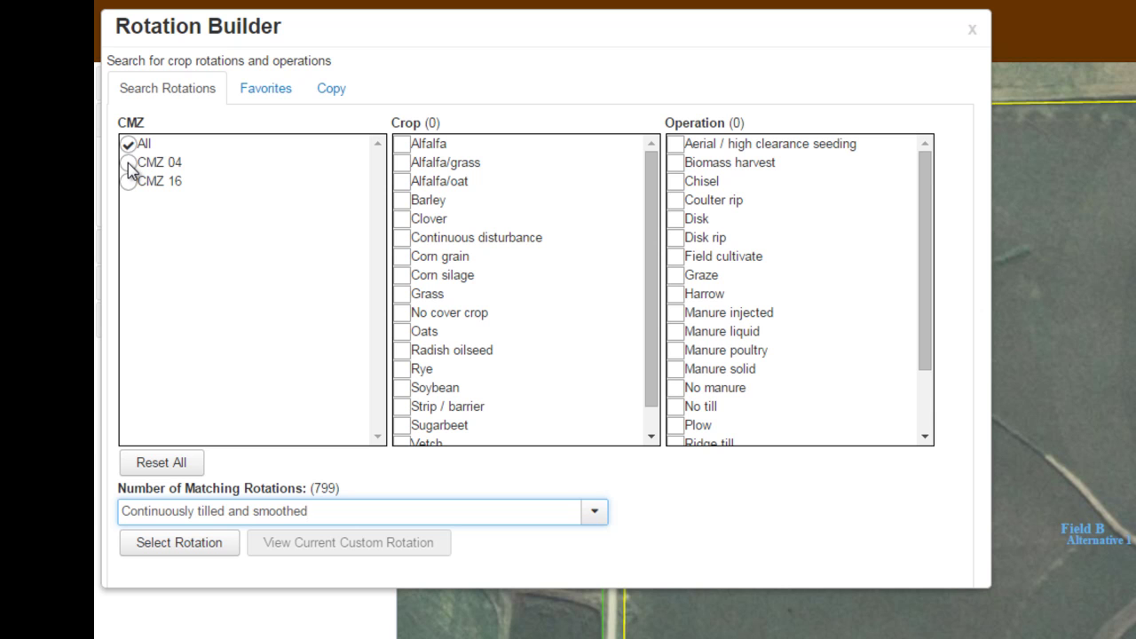
left_click(128, 165)
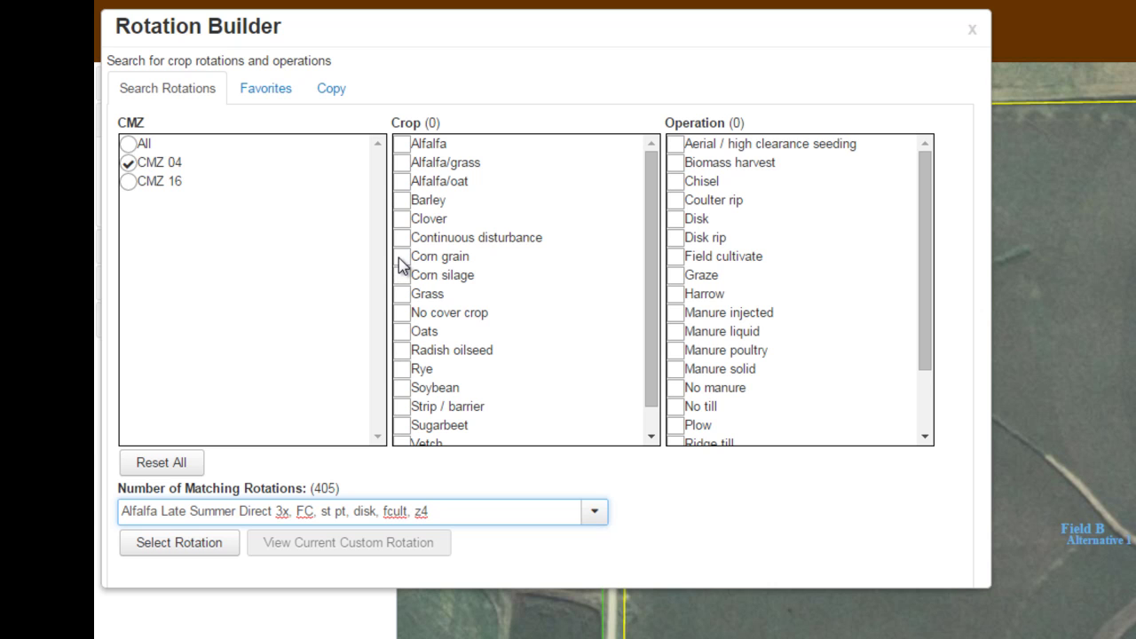
left_click(400, 259)
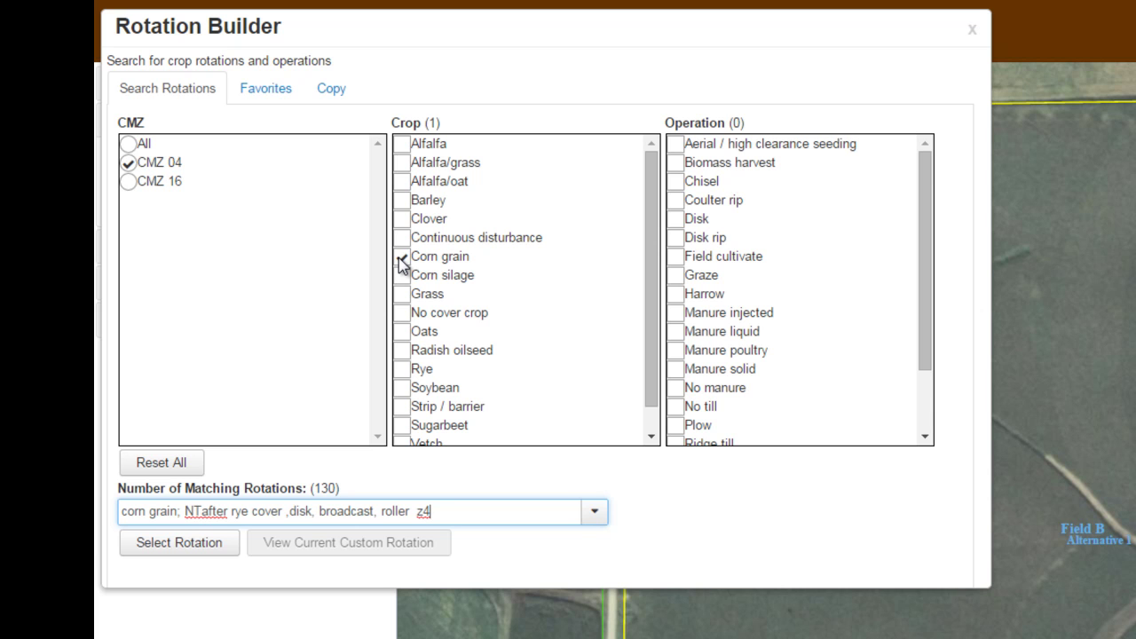
left_click(402, 313)
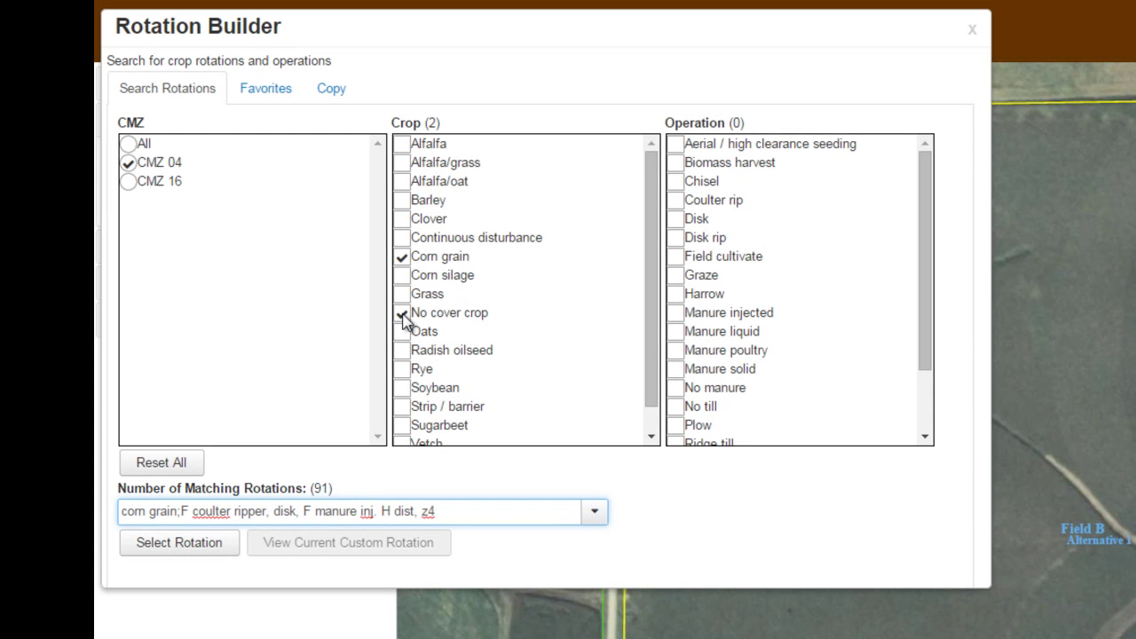
left_click(680, 407)
left_click(678, 389)
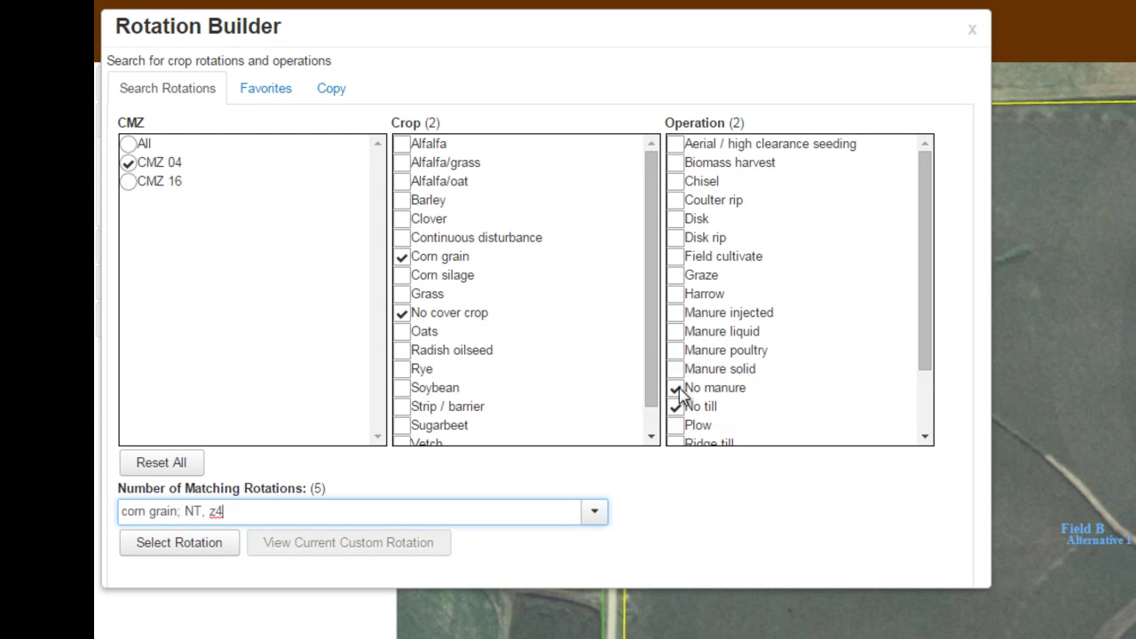
Select the matching rotation "corn grain; anhyd, NT, z4" with an average corn yield of 170
left_click(595, 514)
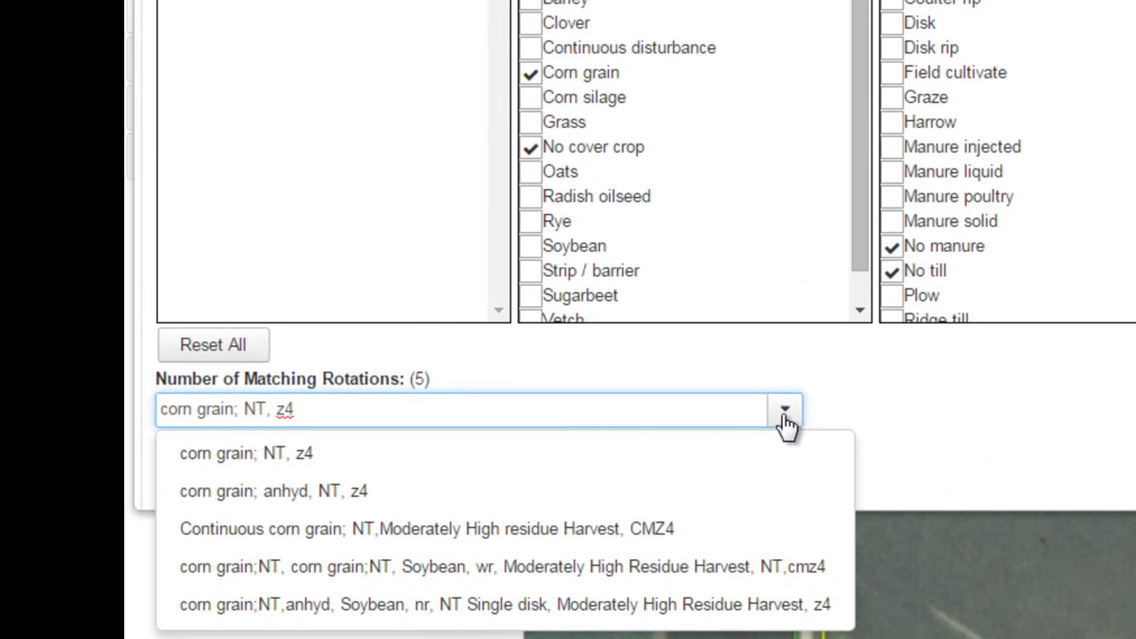
left_click(283, 493)
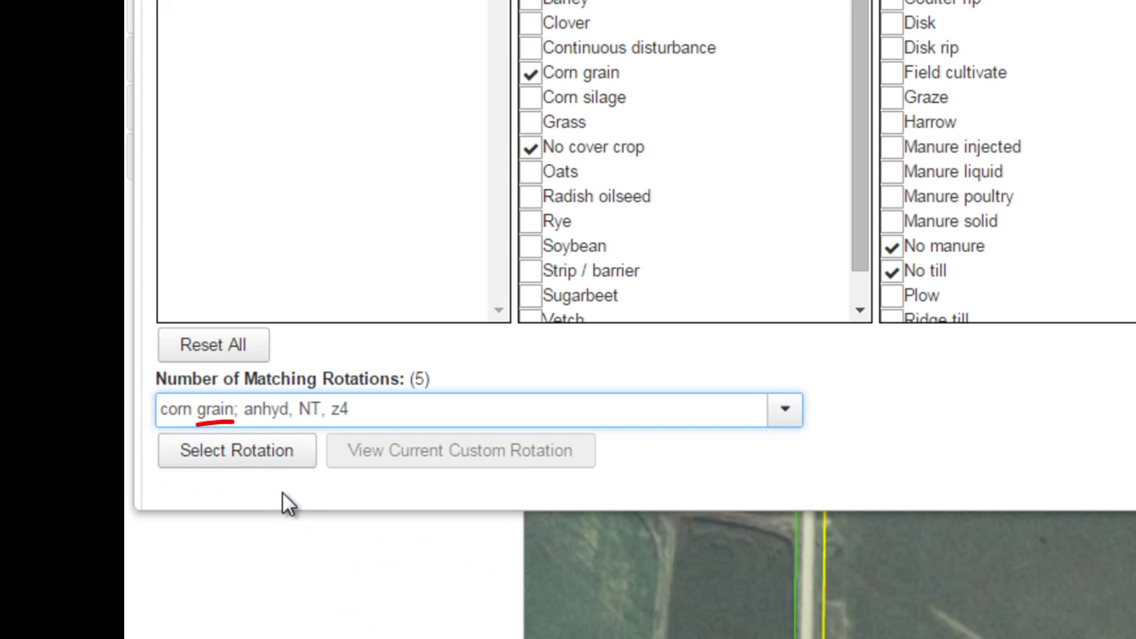
left_click(223, 454)
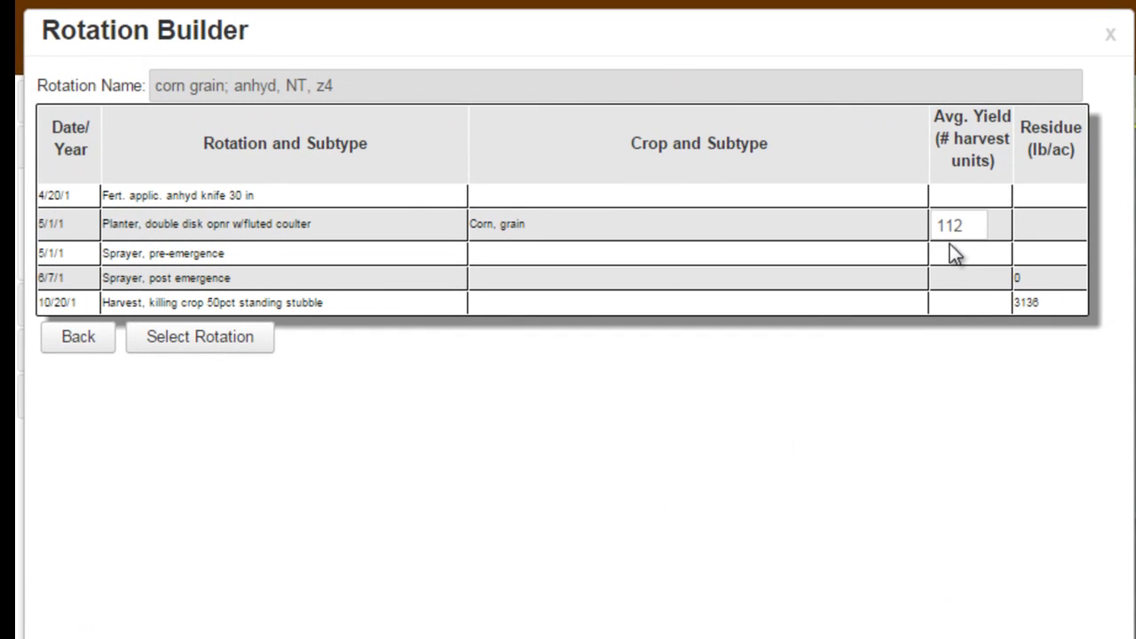
left_click_drag(966, 223, 932, 228)
type("170")
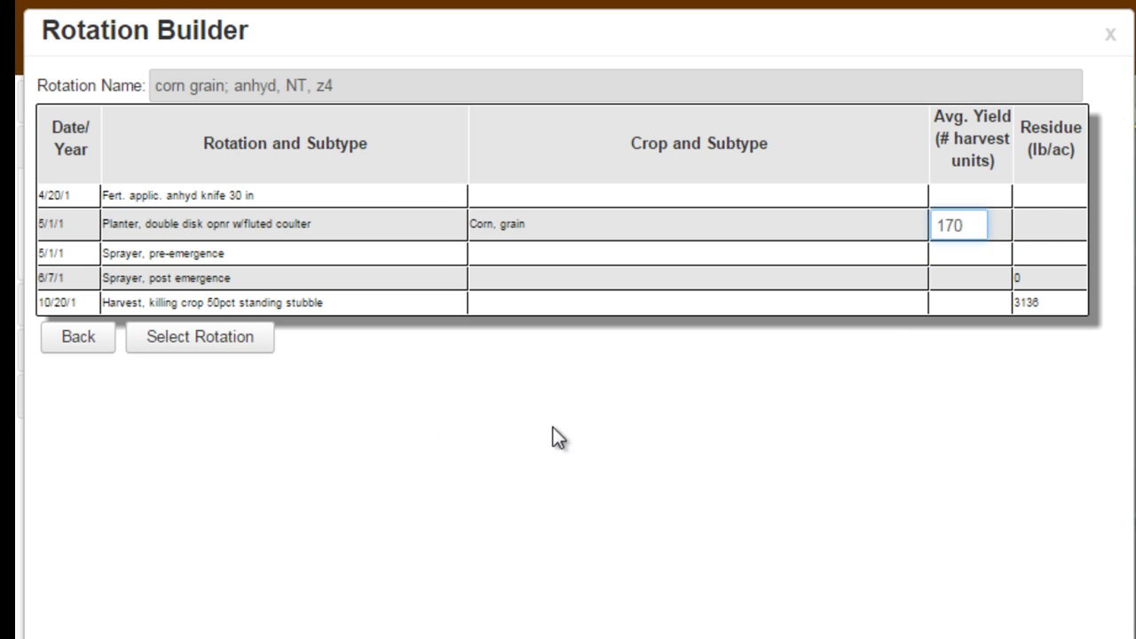
left_click(194, 346)
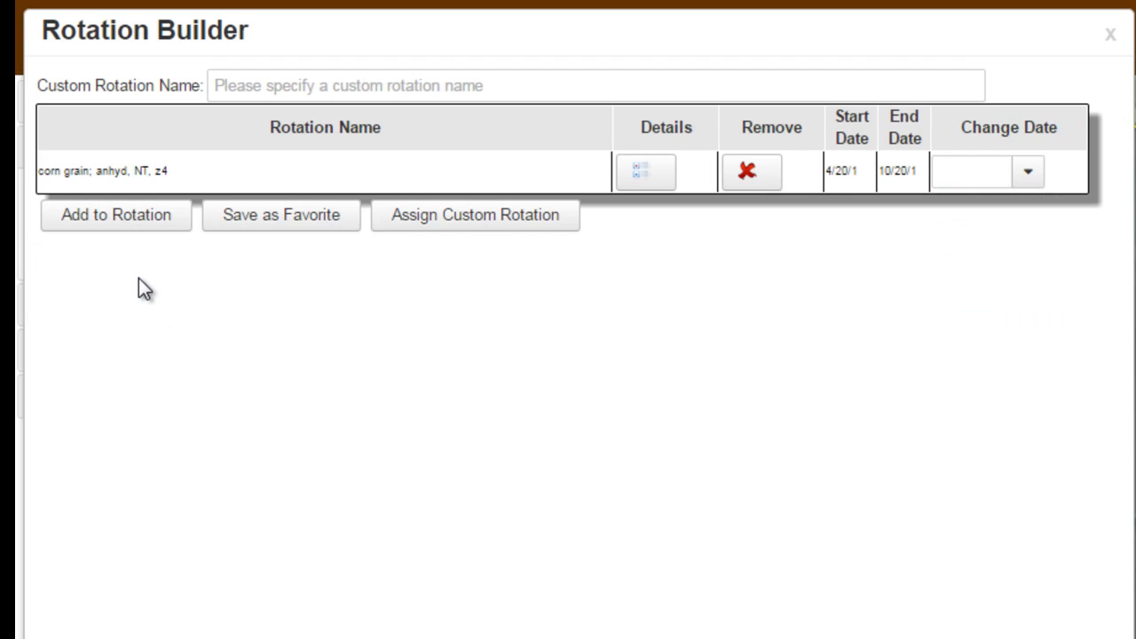
Add another rotation, resetting the search filters and filtering by CMZ 04, crop Soybean, and operations Disk rip and Field cultivate
left_click(113, 224)
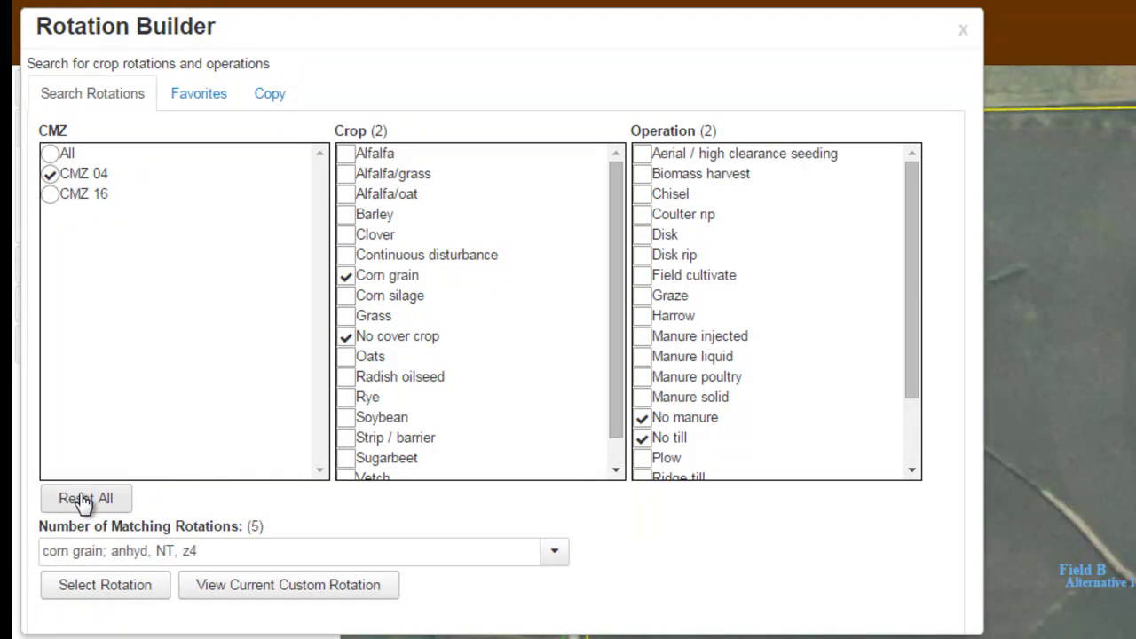
left_click(82, 500)
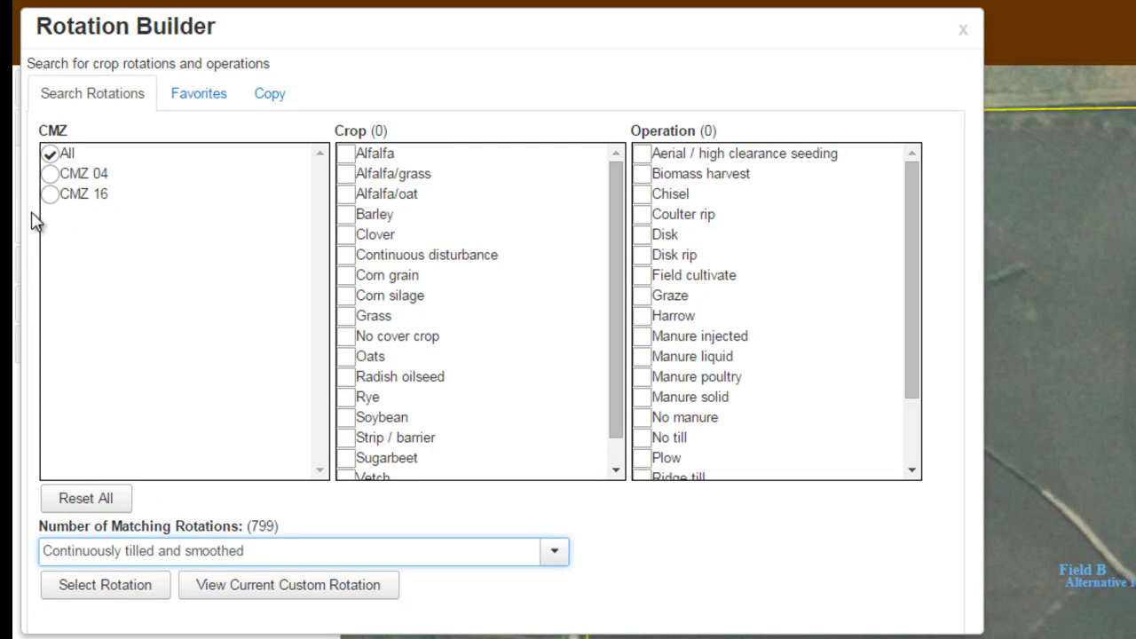
left_click(51, 175)
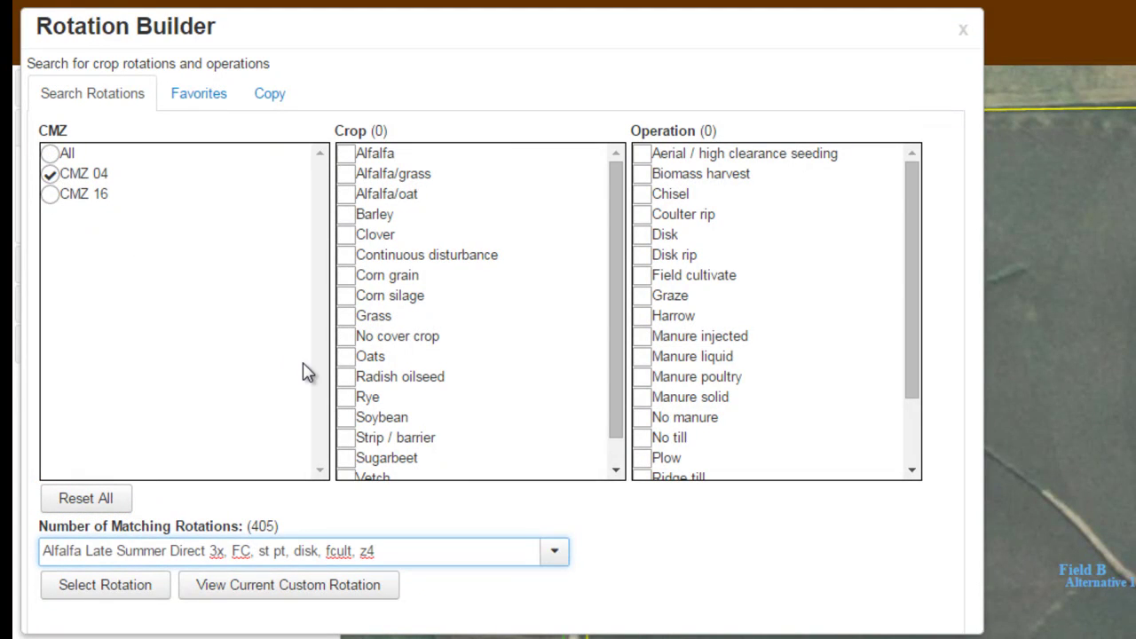
left_click(346, 419)
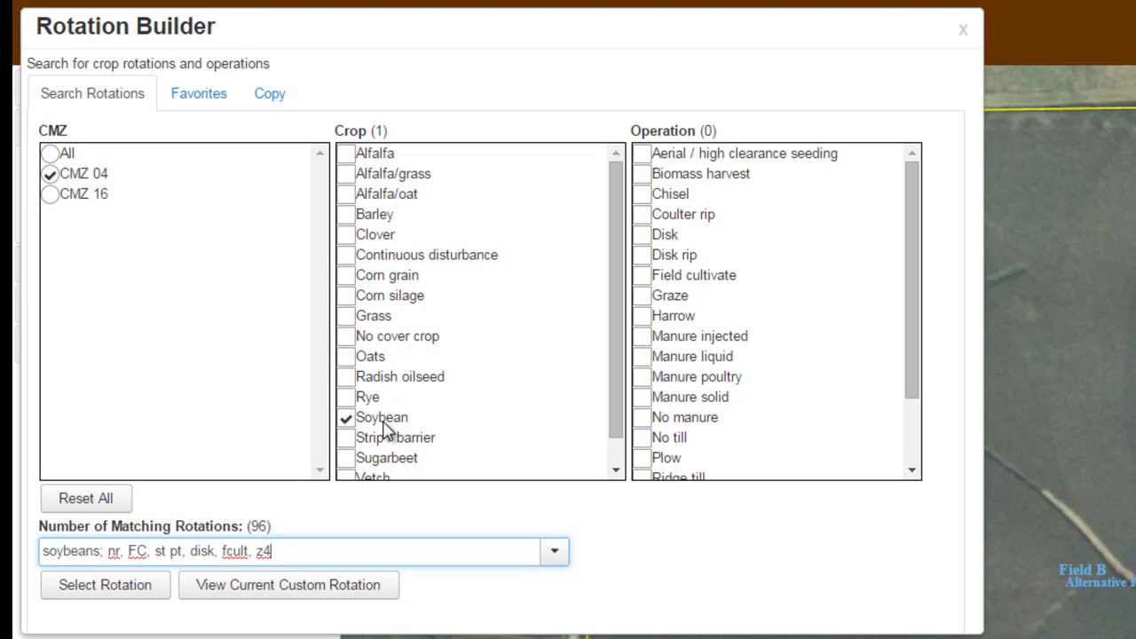
left_click(643, 258)
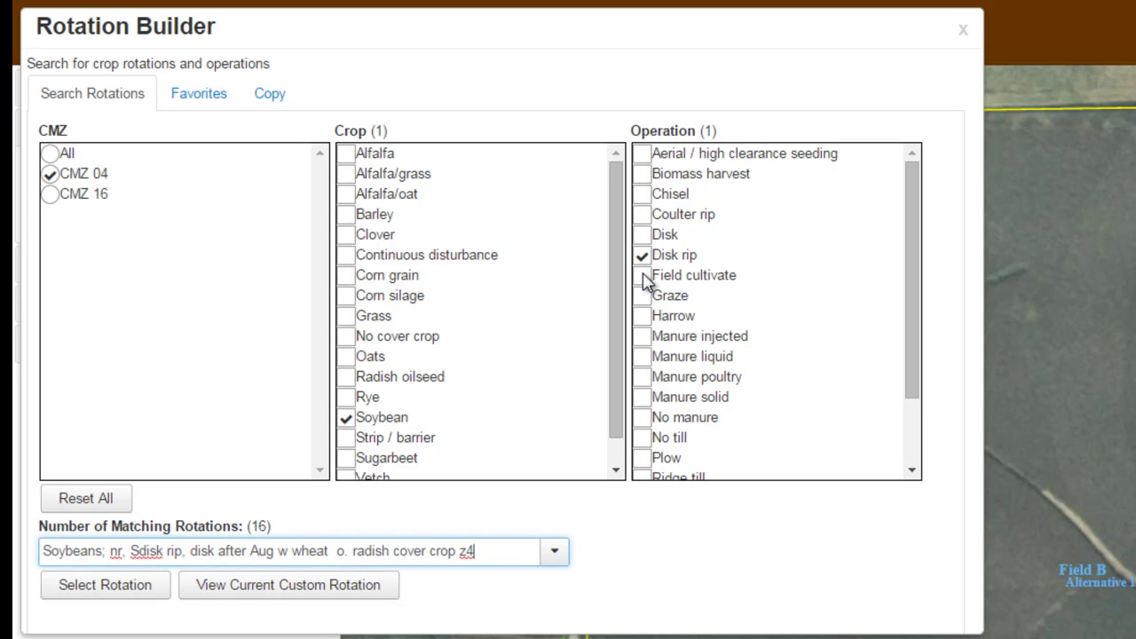
left_click(644, 278)
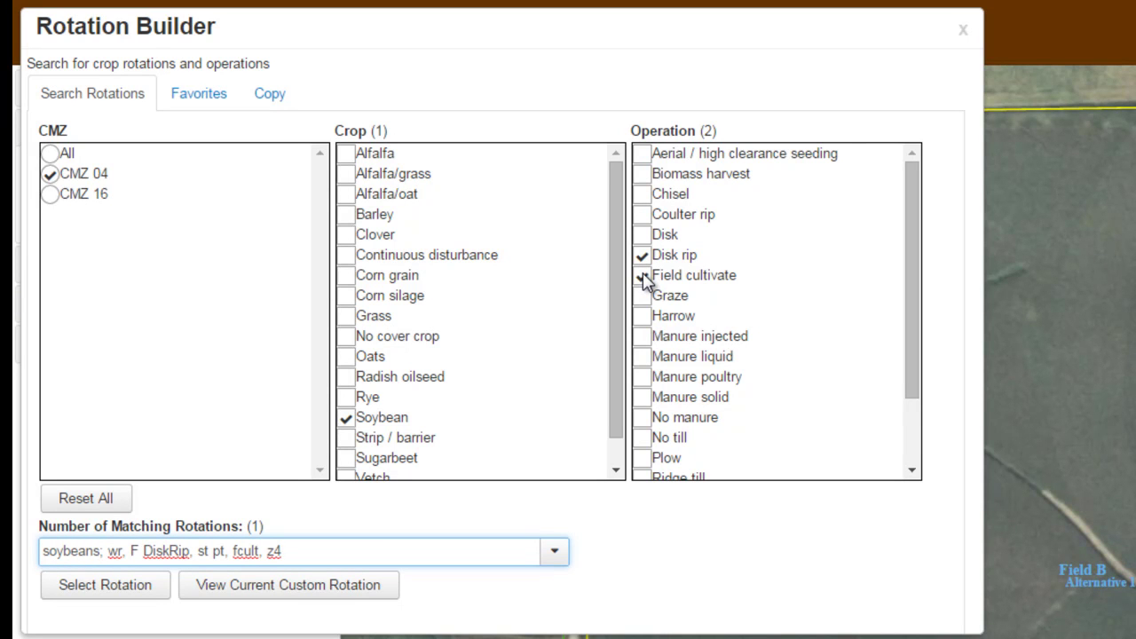
Select the matching rotation "soybeans; wr, F DiskRip, st pt, fcult, z4" with an average soybean yield of 50
left_click(553, 554)
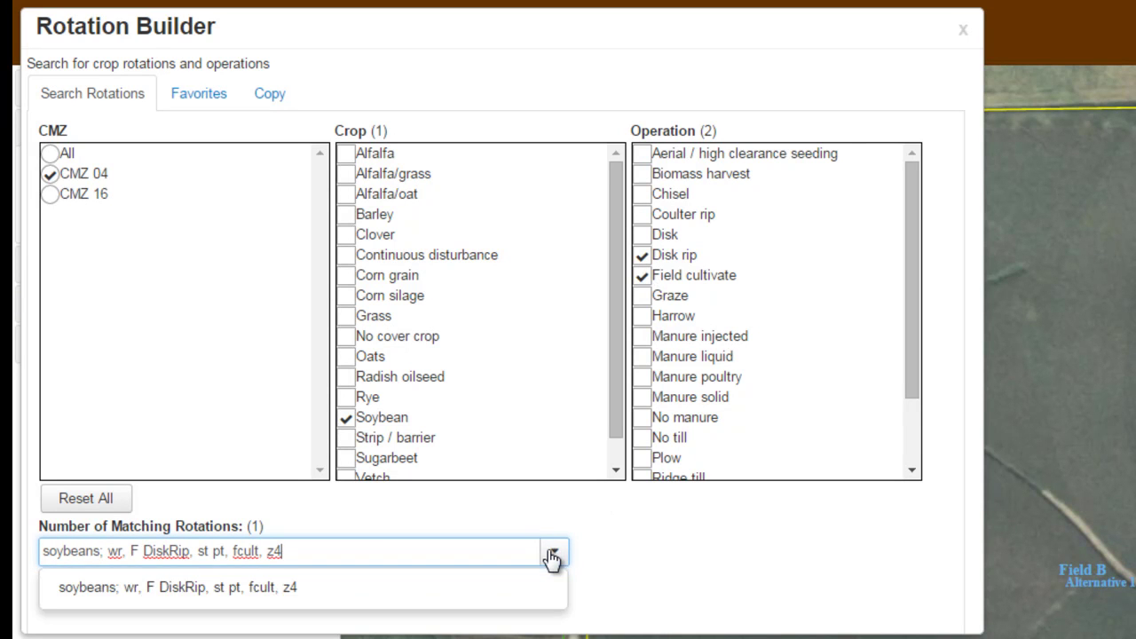
left_click(201, 591)
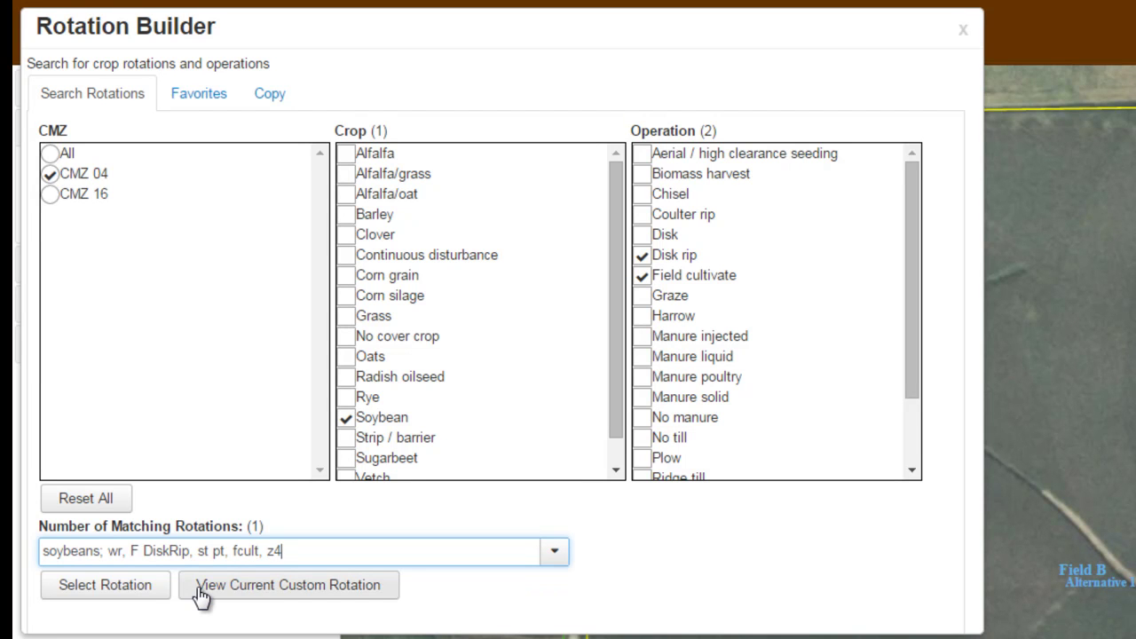
left_click(112, 601)
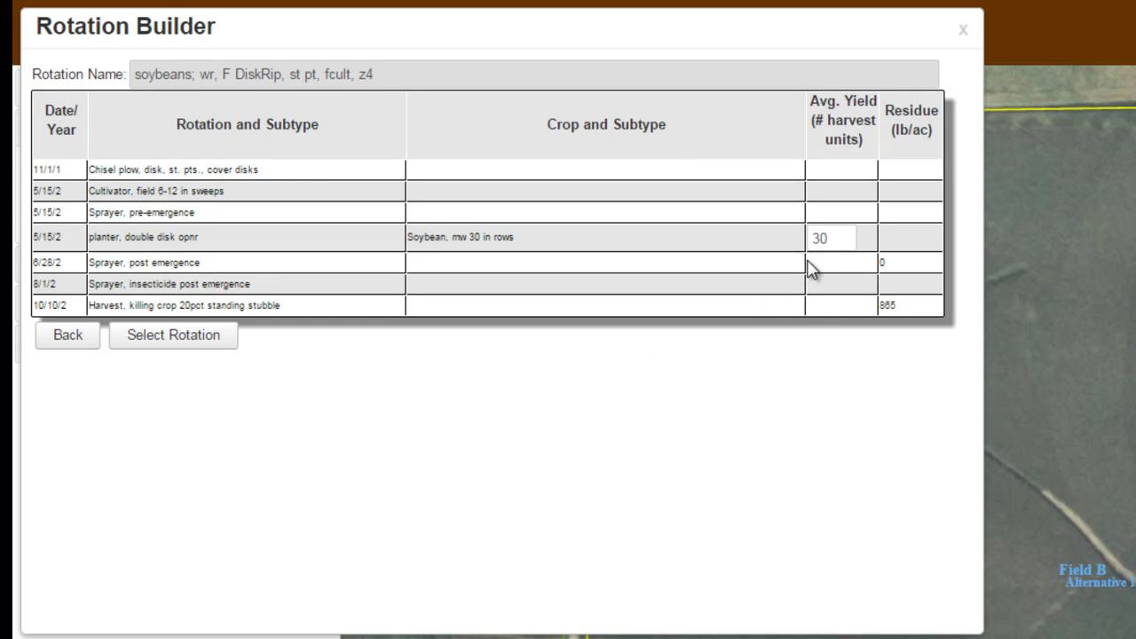
left_click_drag(831, 240, 809, 245)
type("50")
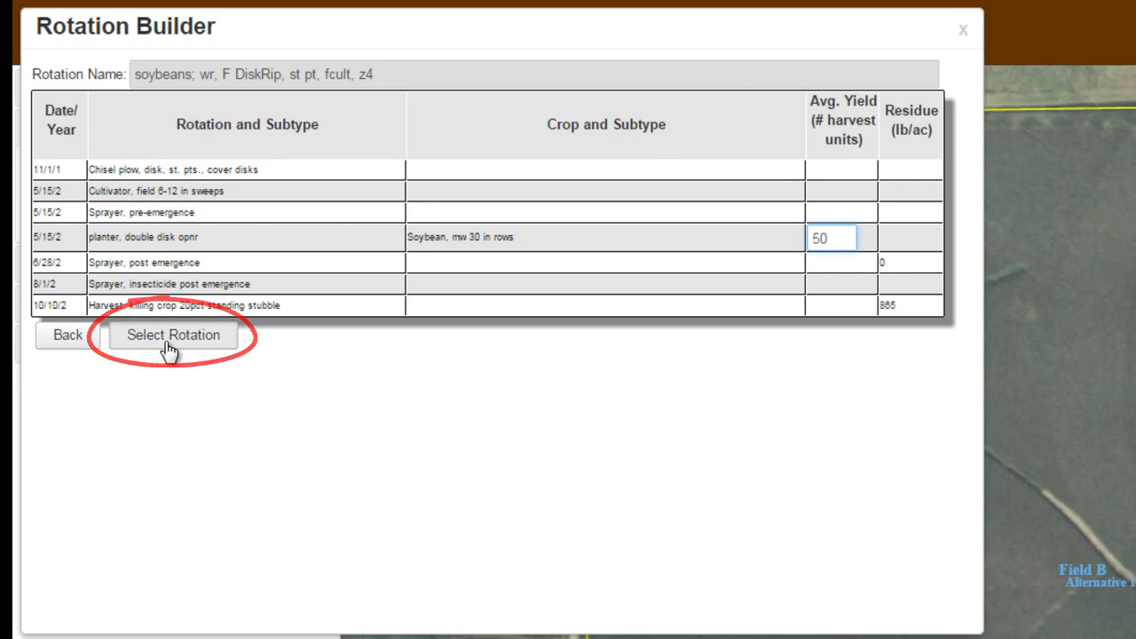
left_click(167, 345)
Name the custom rotation "C-SB rotation. No-till corn into soybeans. Fall disk rip and spring field cultivate before planting soybeans."
left_click(245, 74)
type("C-S")
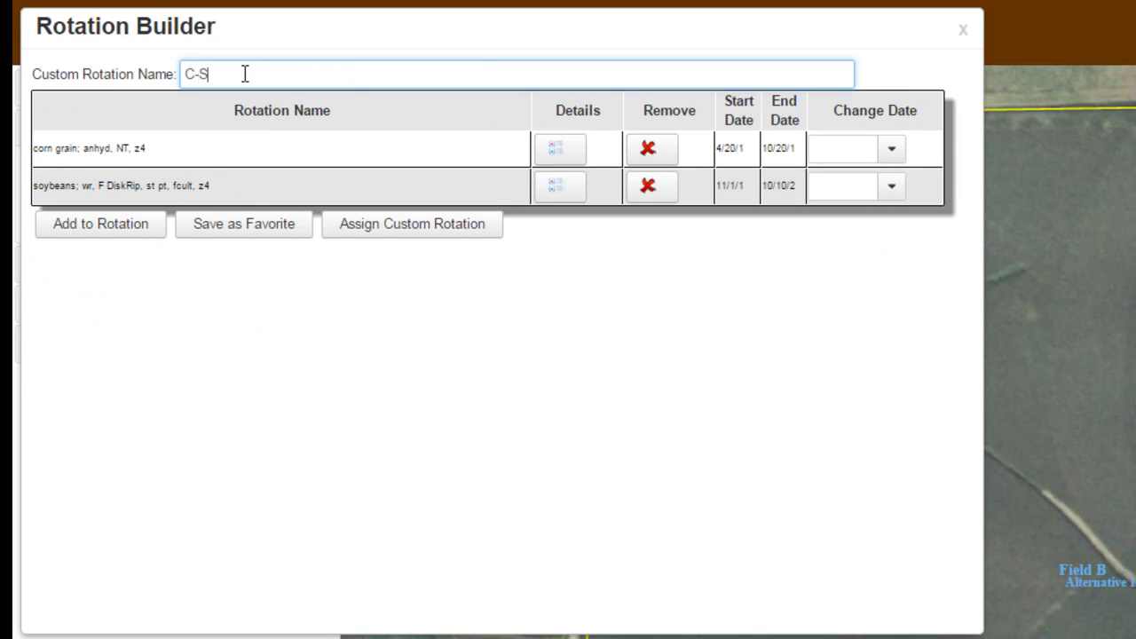
type("B rotation.  No-till corn into so")
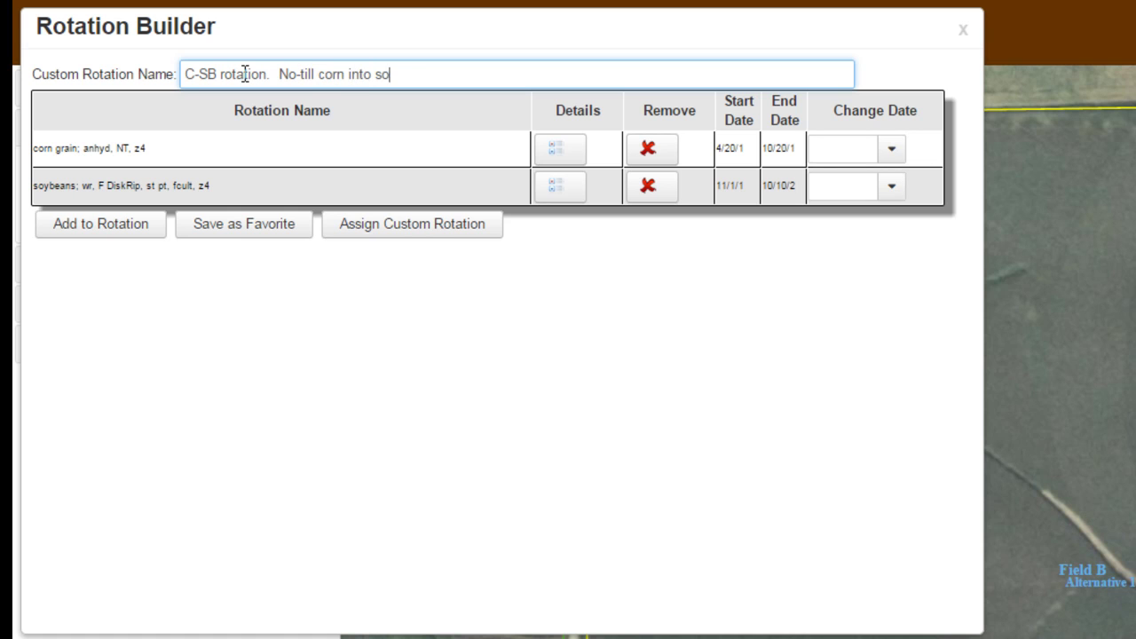
type("ybeans.  Fal")
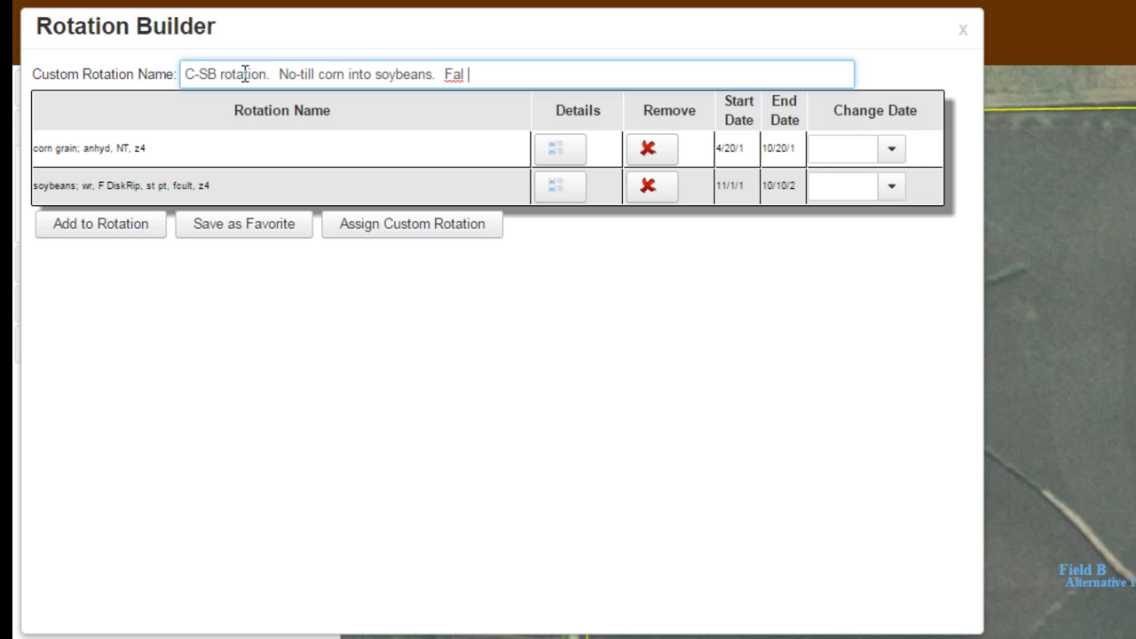
type("l disk ri")
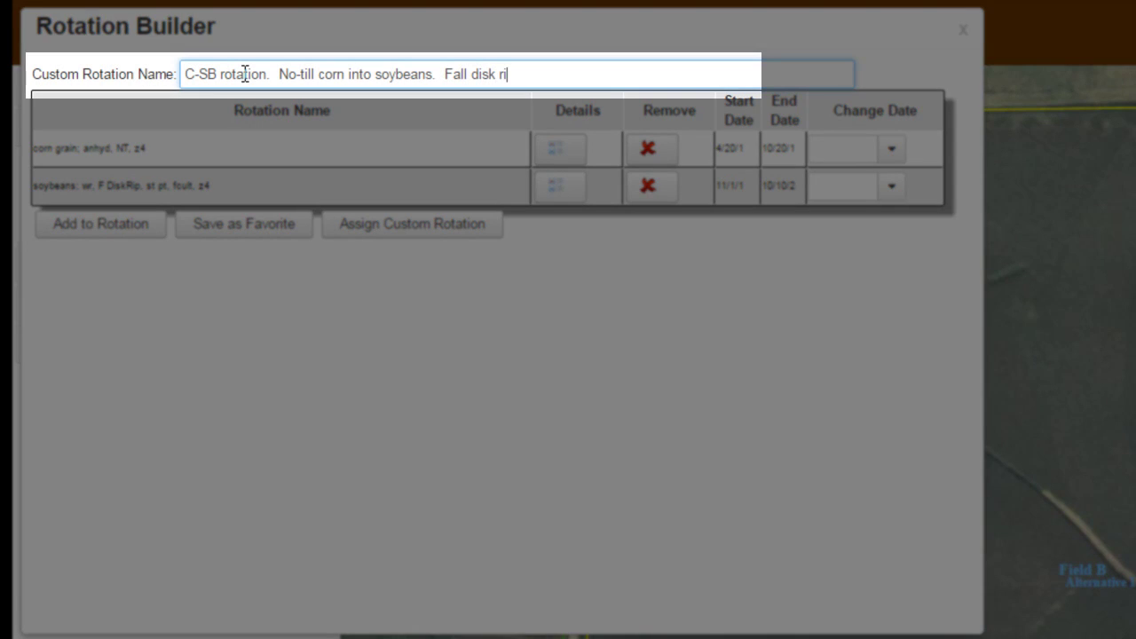
type("p and spring field cultiviate b")
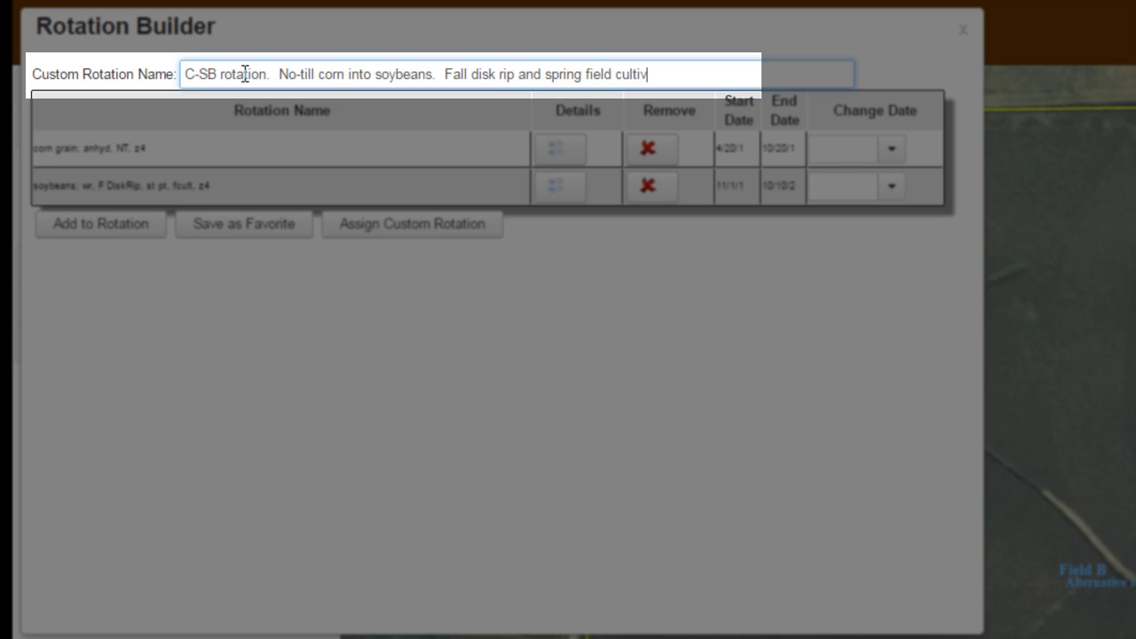
key("BackSpace")
key("BackSpace")
key("BackSpace")
key("BackSpace")
key("BackSpace")
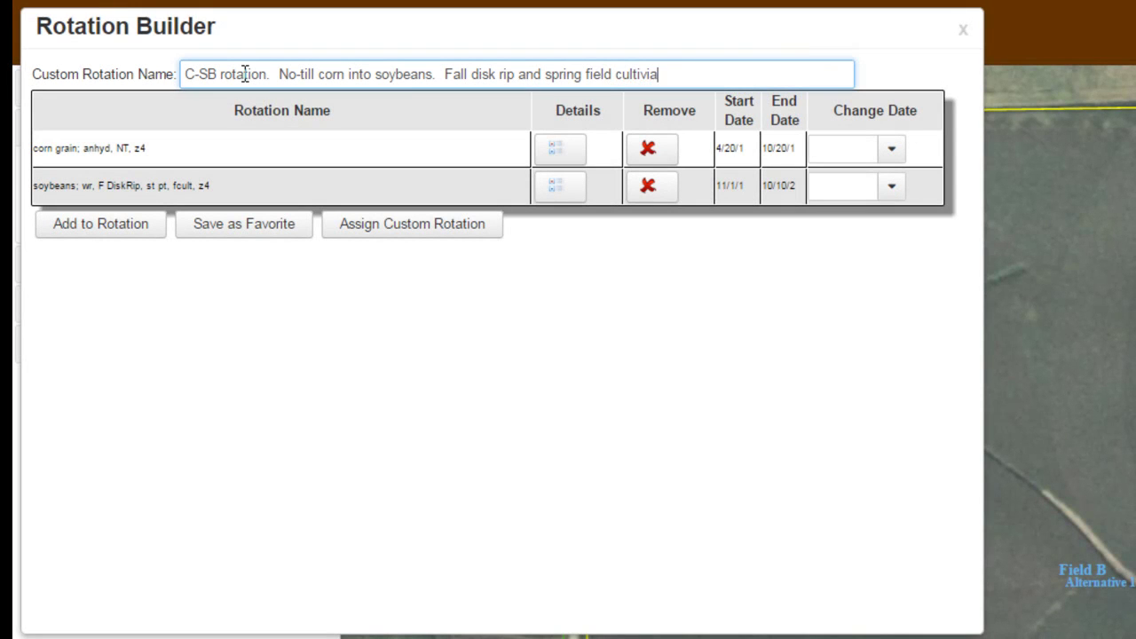
key("BackSpace")
type("ate before planting soybe")
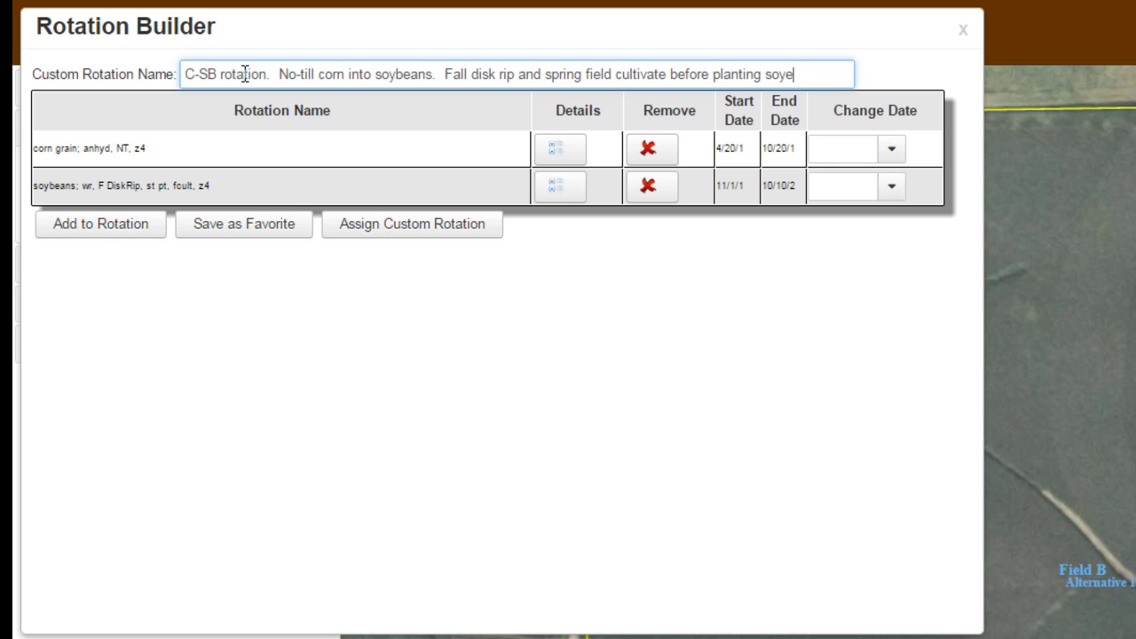
type("ans.")
Save the custom rotation as a favorite under the suggested name and assign it to the alternative
left_click(248, 228)
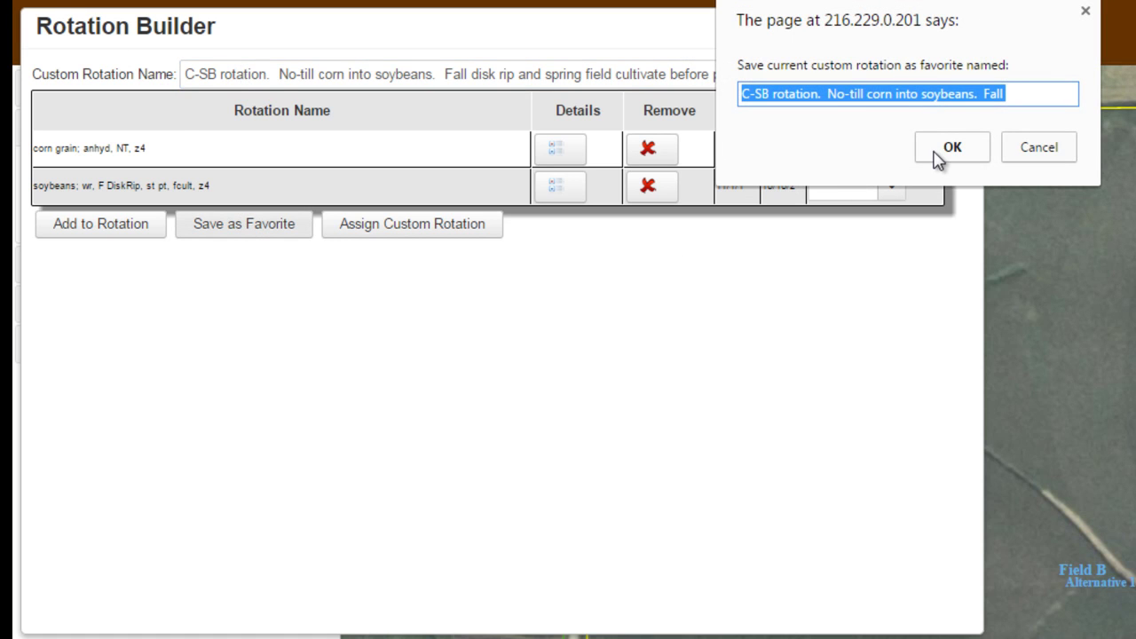
left_click(935, 152)
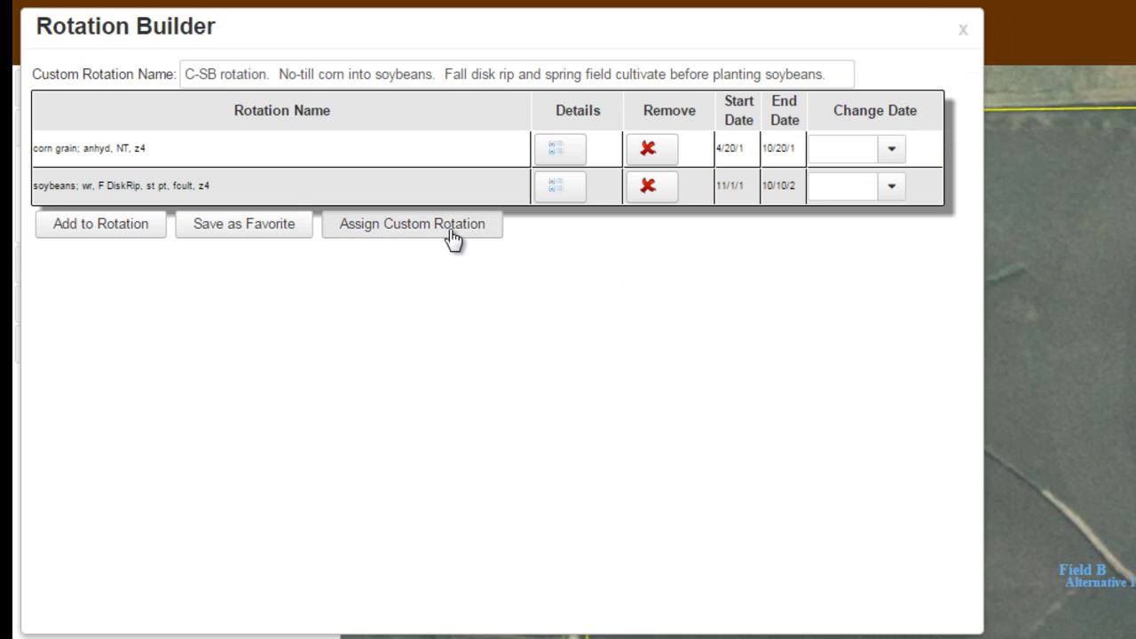
left_click(450, 228)
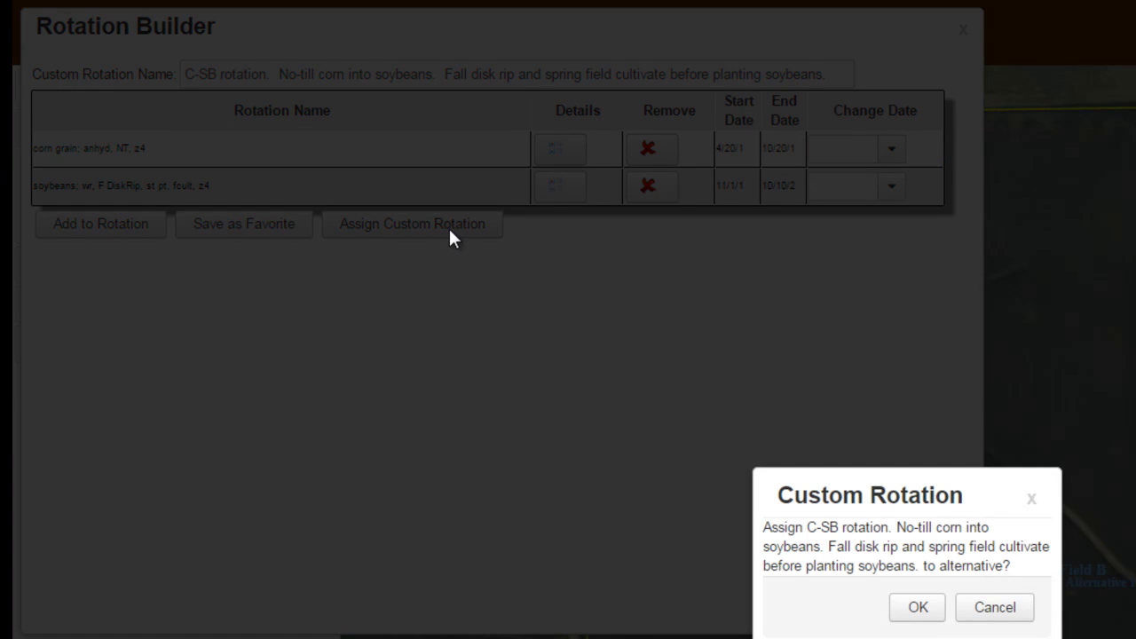
left_click(919, 609)
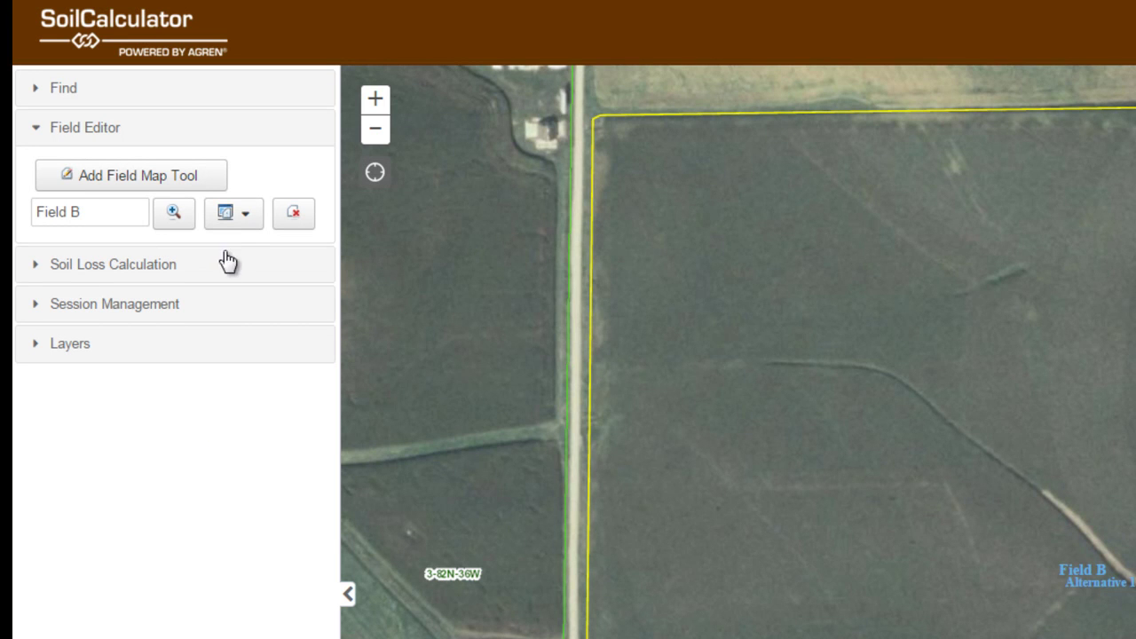
Add a second management alternative to Field B by copying the existing Alternative 1 of Field B
left_click(249, 229)
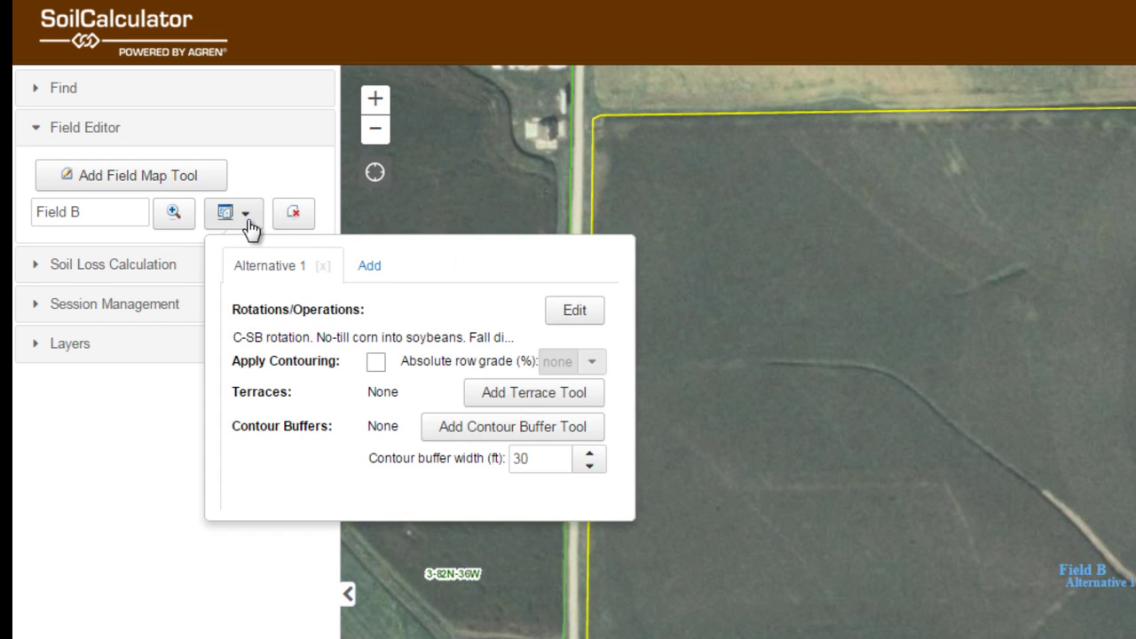
left_click(368, 268)
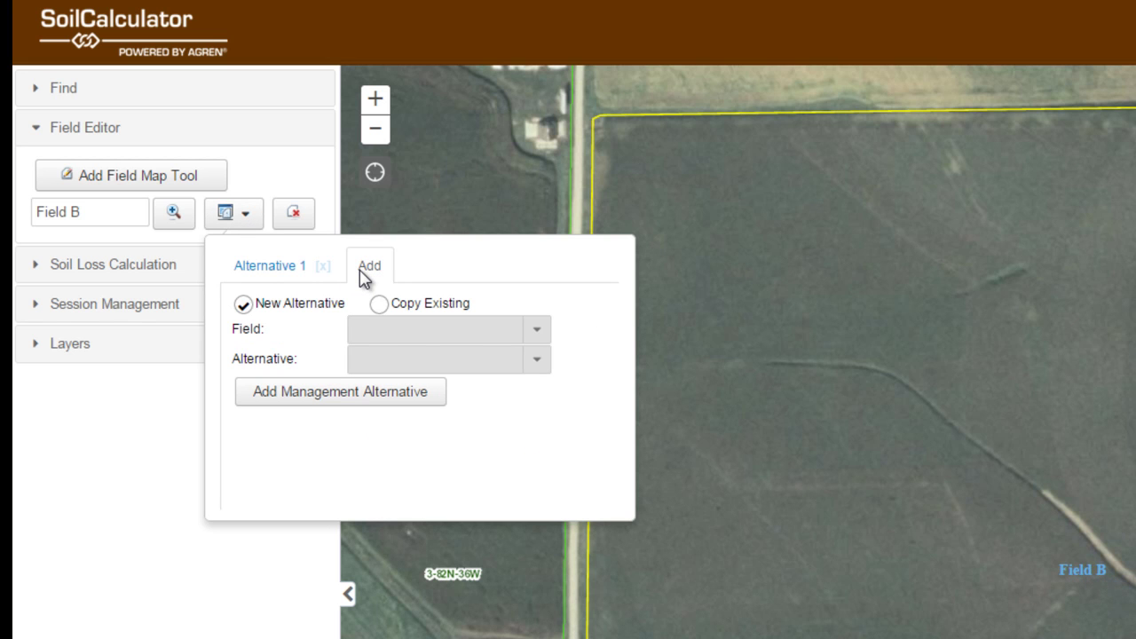
left_click(379, 306)
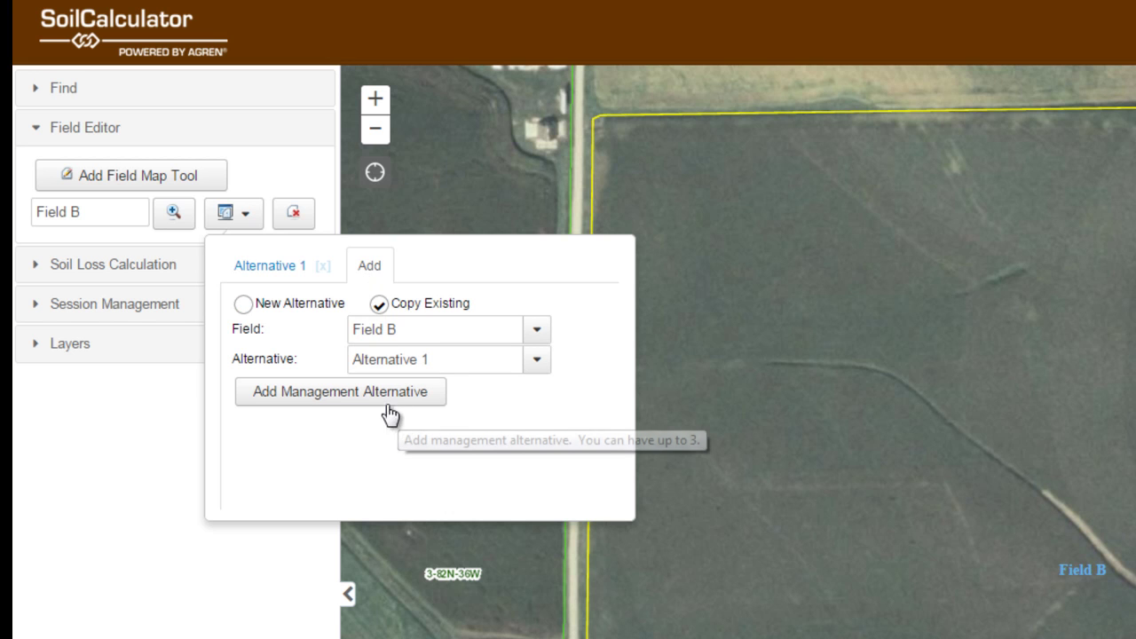
left_click(343, 393)
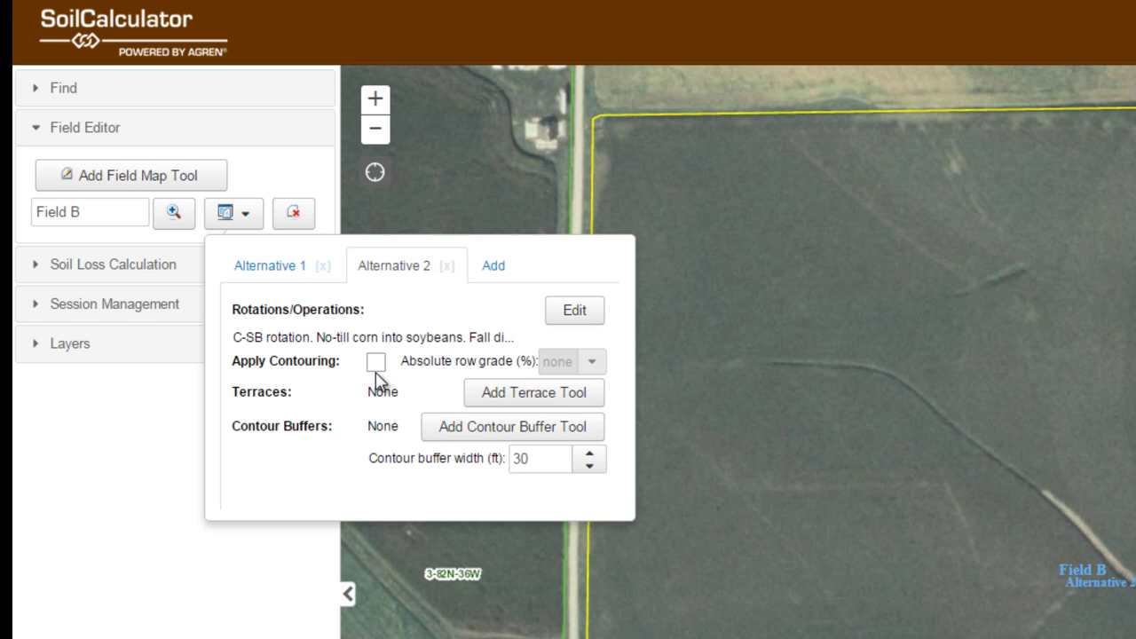
Apply contouring to Alternative 2 with an absolute row grade of 2.0%
left_click(377, 363)
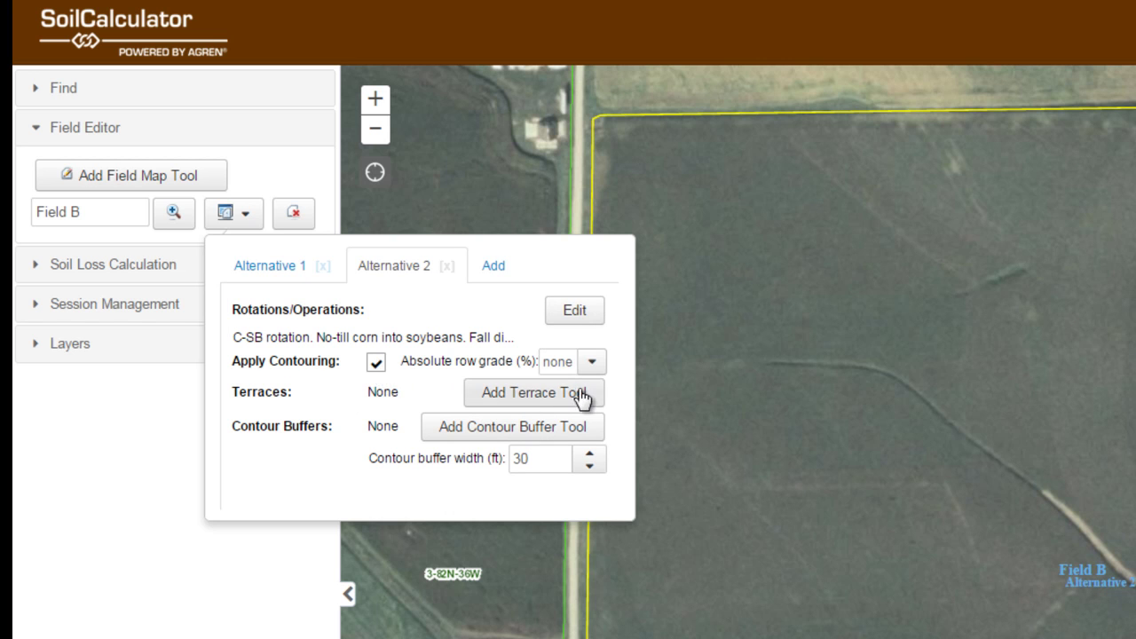
left_click(590, 362)
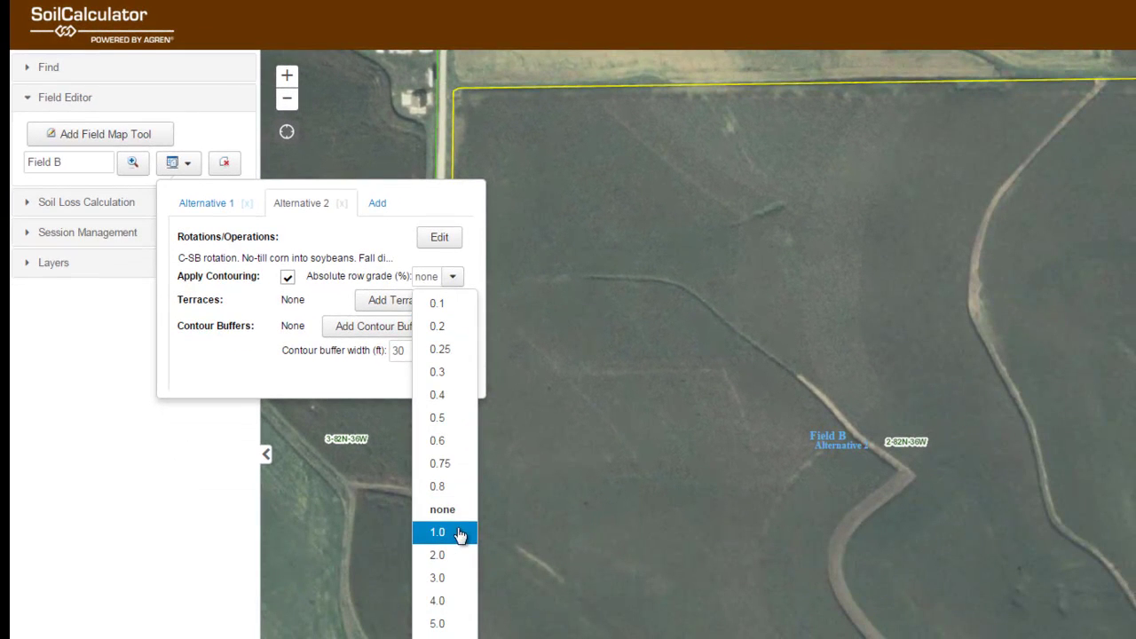
left_click(458, 554)
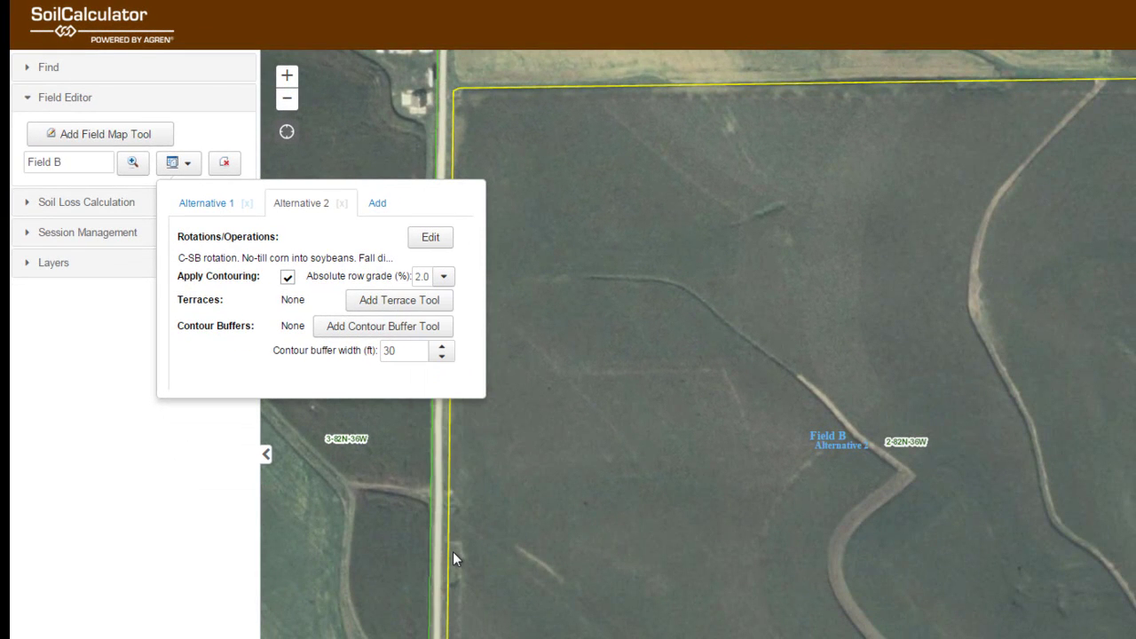
Draw a terrace for Alternative 2 across Field B's southwest corner, from the west boundary down to the south boundary
left_click(359, 304)
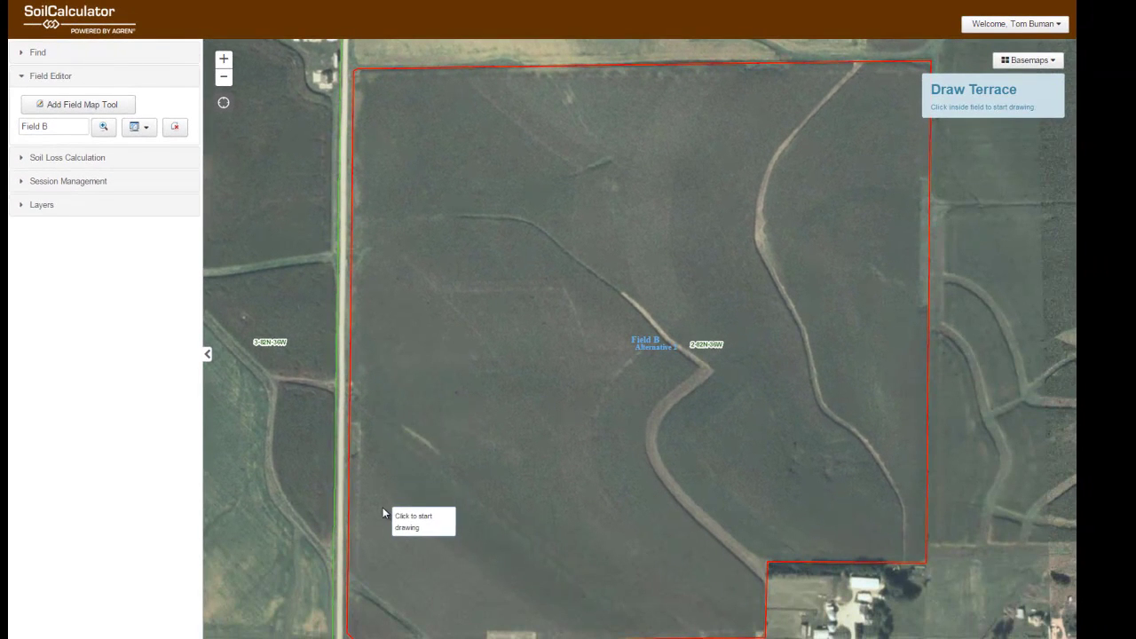
left_click(361, 461)
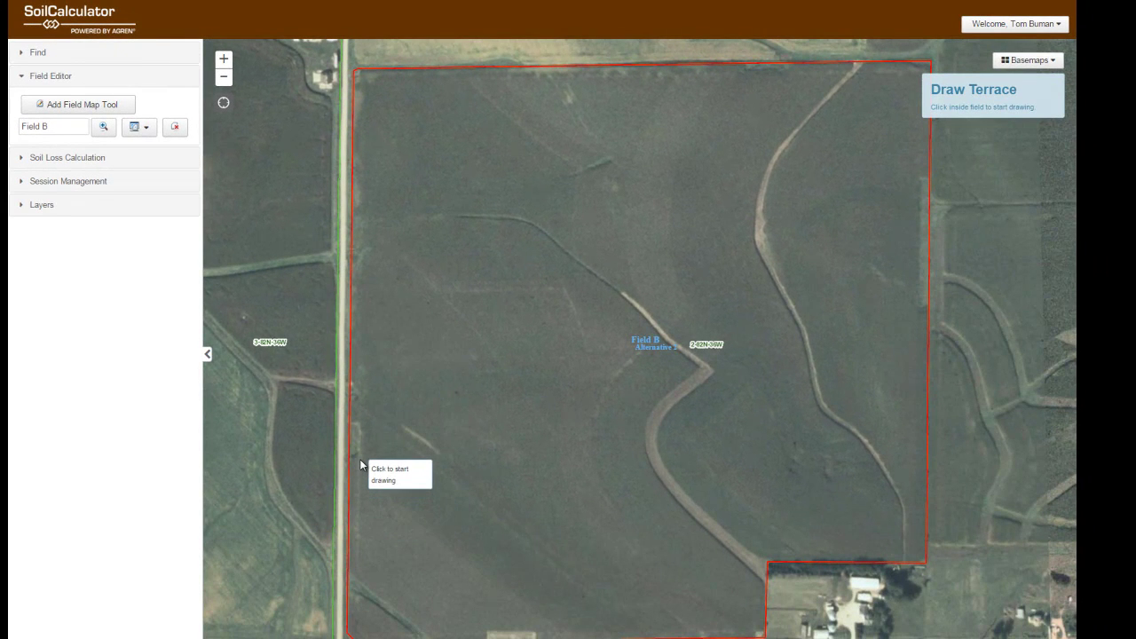
left_click(400, 508)
left_click(461, 566)
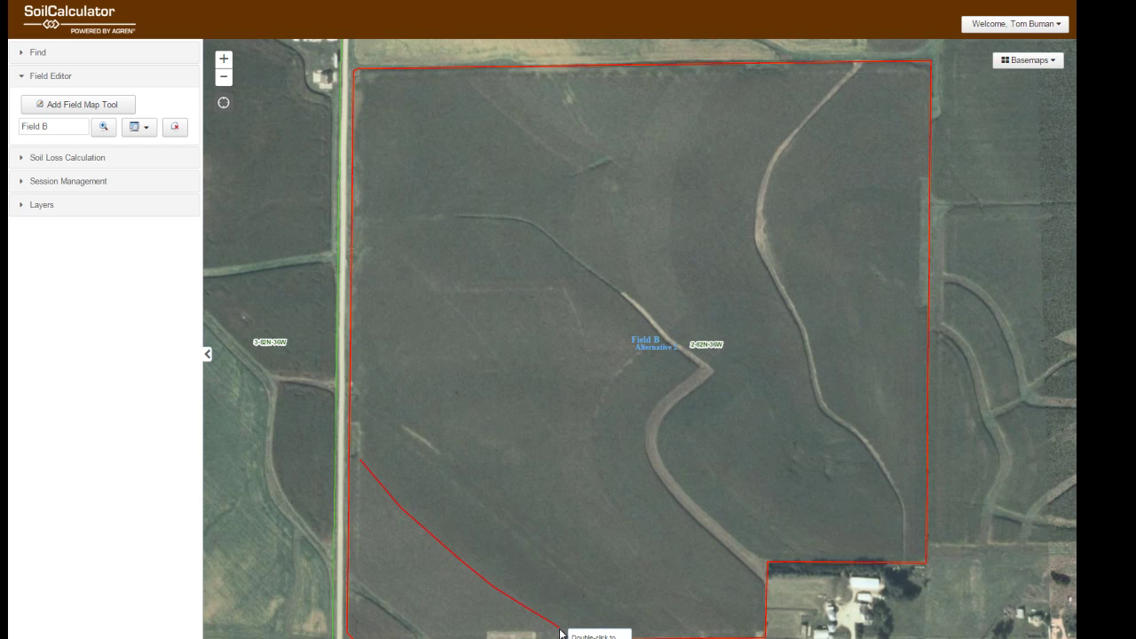
double_click(561, 634)
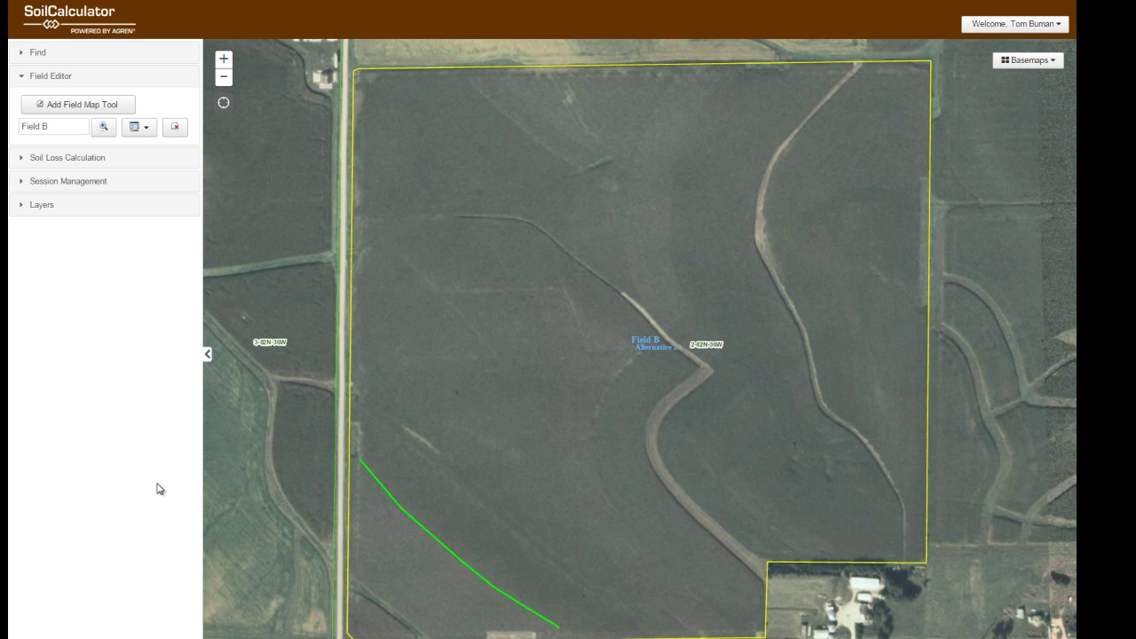